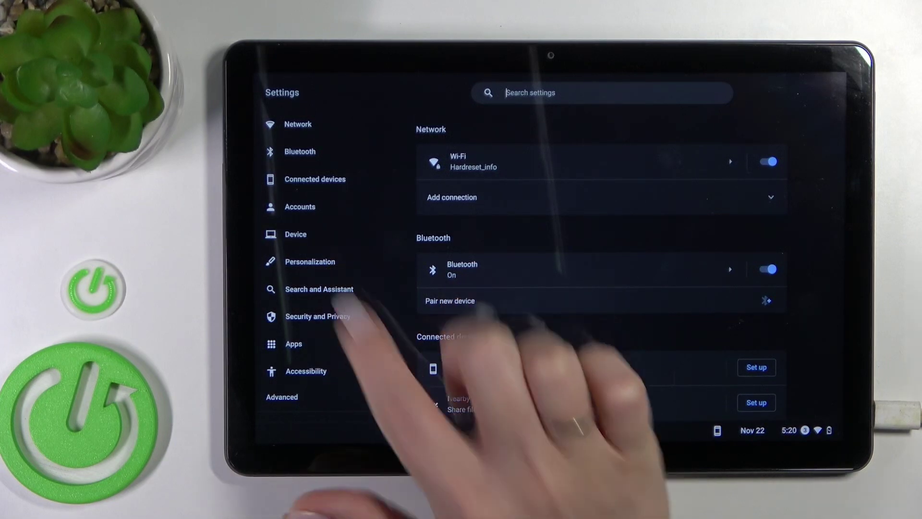
# Go to Search and Assistant, then into the Google Assistant settings page
pyautogui.click(319, 289)
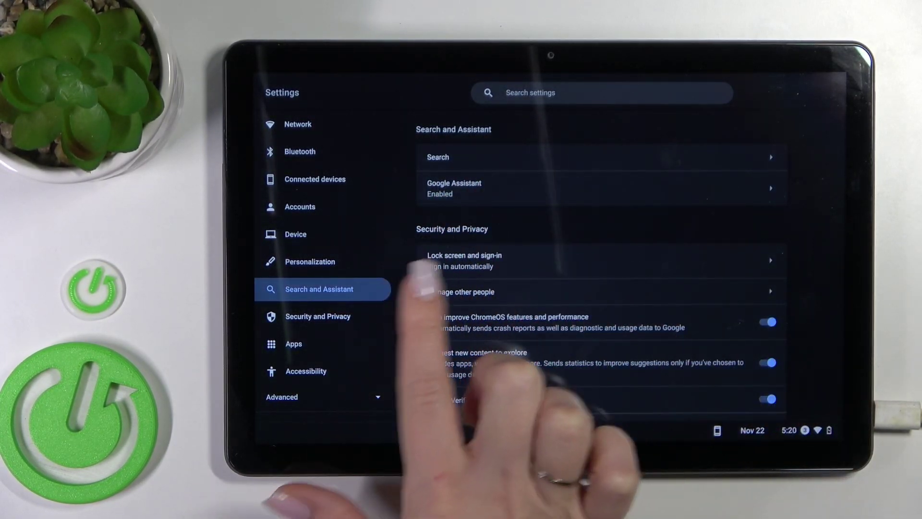
pyautogui.click(548, 187)
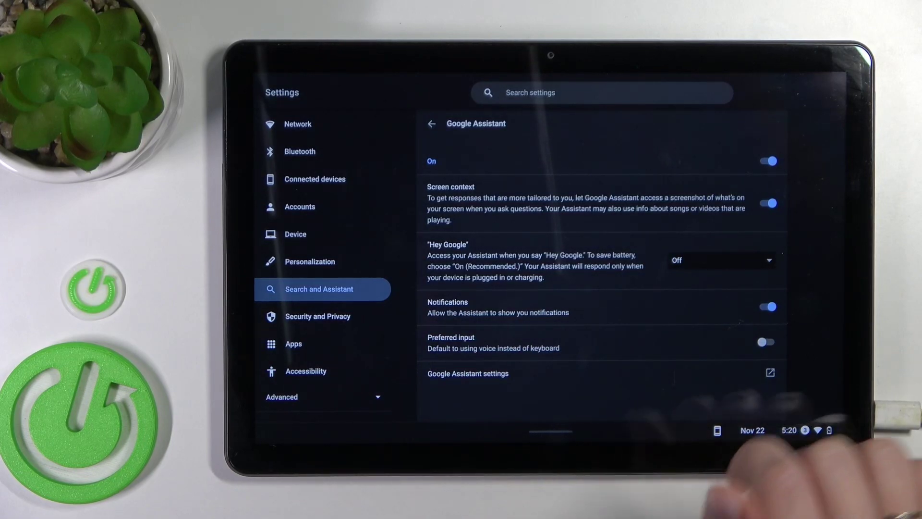
# Change "Hey Google" to Always on, dismissing the Voice Match ready notice along the way
pyautogui.click(721, 259)
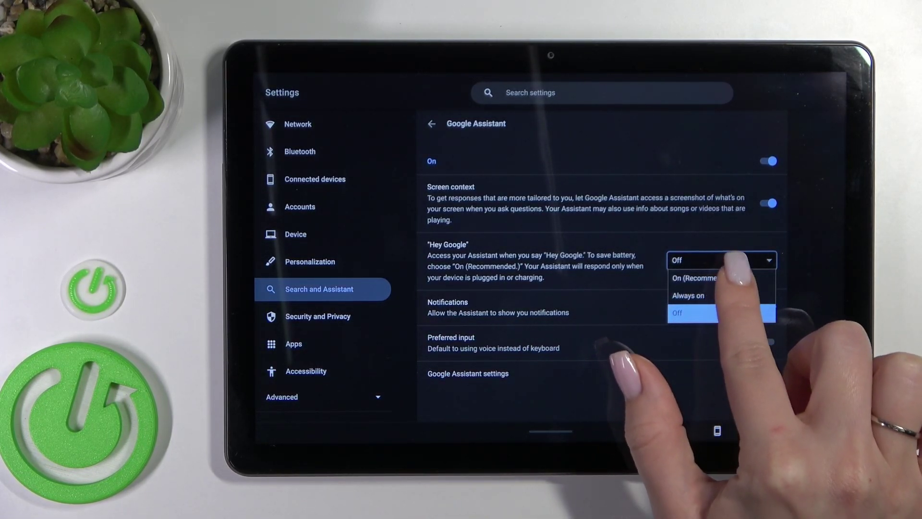
pyautogui.click(702, 278)
pyautogui.click(755, 306)
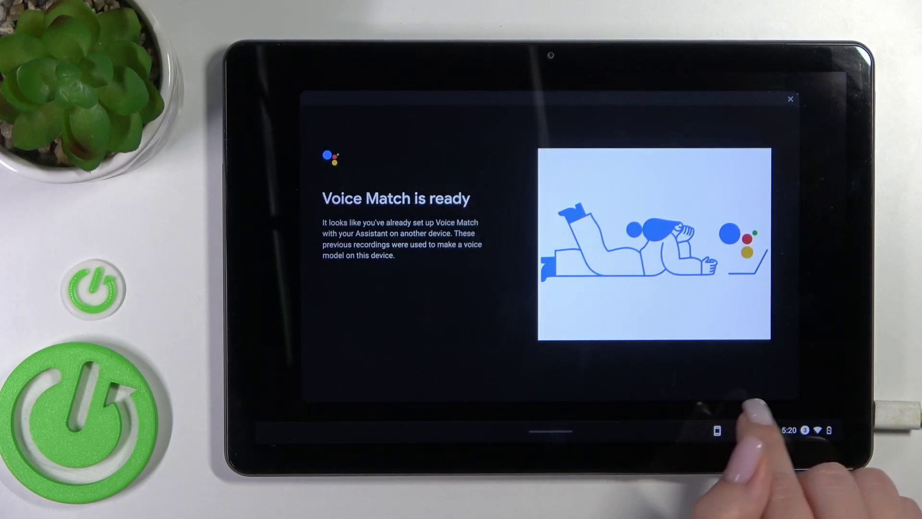
pyautogui.click(790, 99)
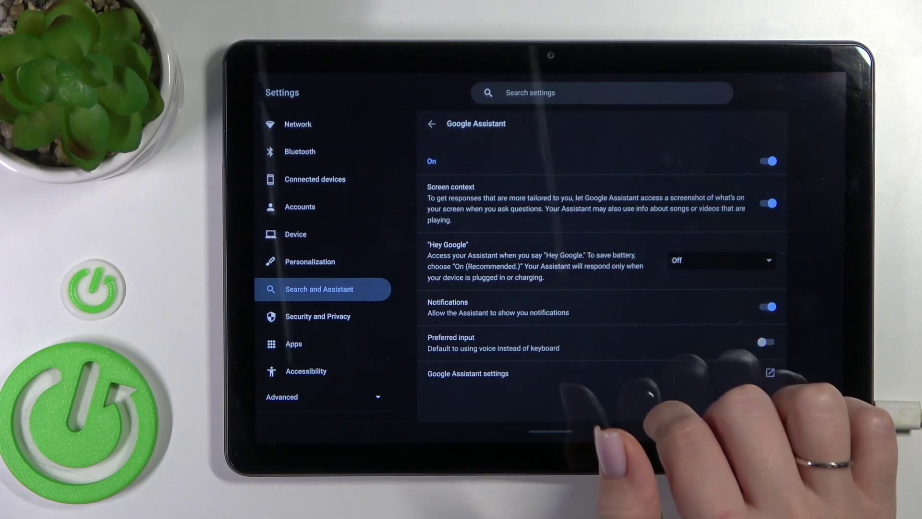
pyautogui.click(716, 259)
pyautogui.click(709, 298)
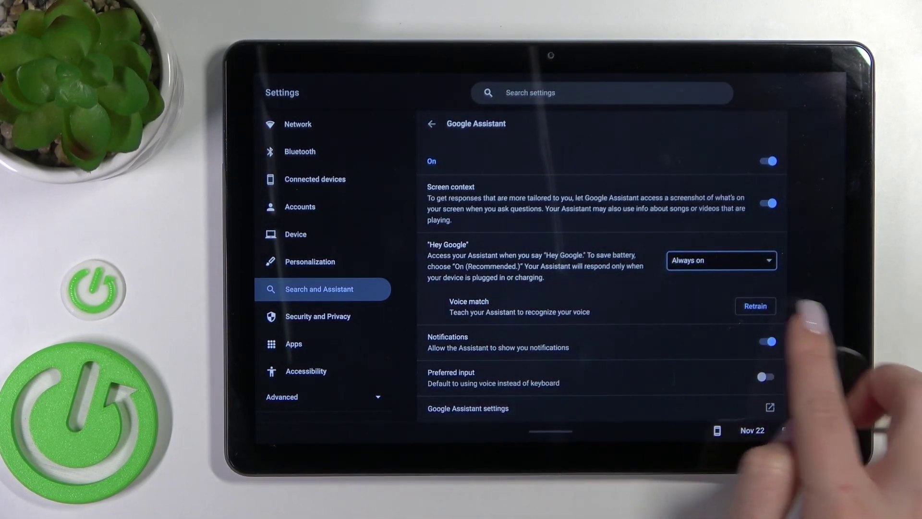
# Retrain Voice Match, agree to the terms, and close the finished training dialog
pyautogui.click(755, 306)
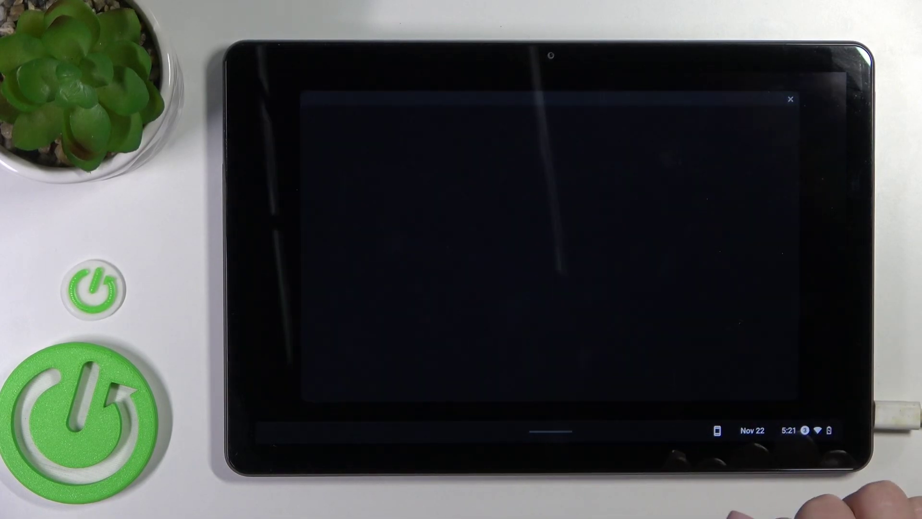
pyautogui.click(759, 379)
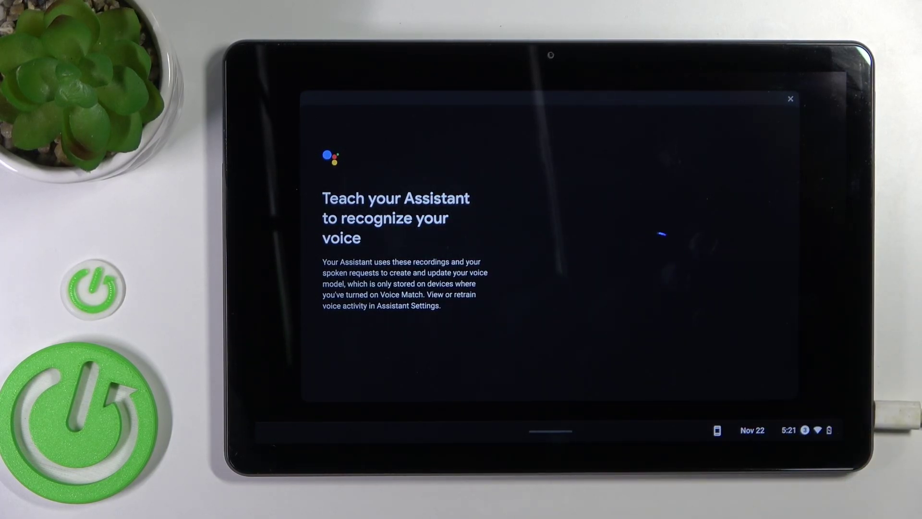
pyautogui.click(790, 99)
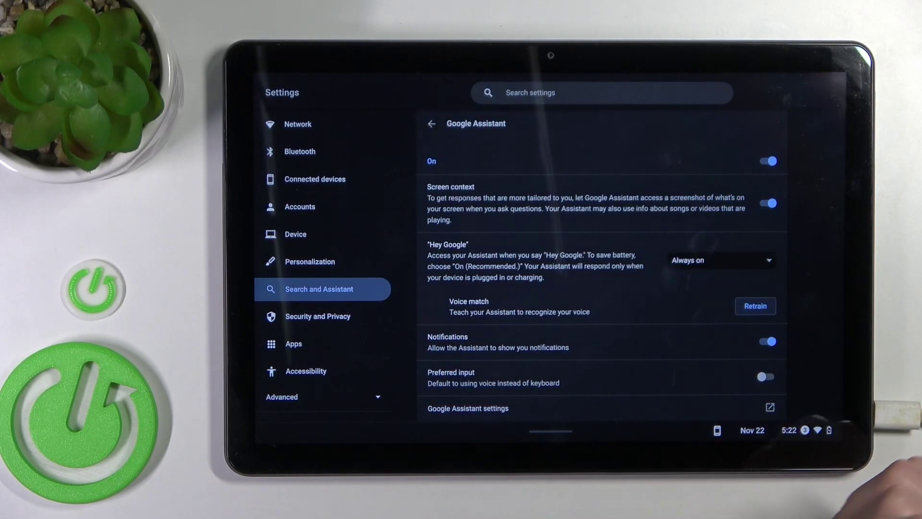
# Swipe up from the bottom edge to exit Settings to the launcher app grid
pyautogui.moveTo(626, 432)
pyautogui.mouseDown()
pyautogui.moveTo(576, 324)
pyautogui.moveTo(569, 180)
pyautogui.mouseUp()
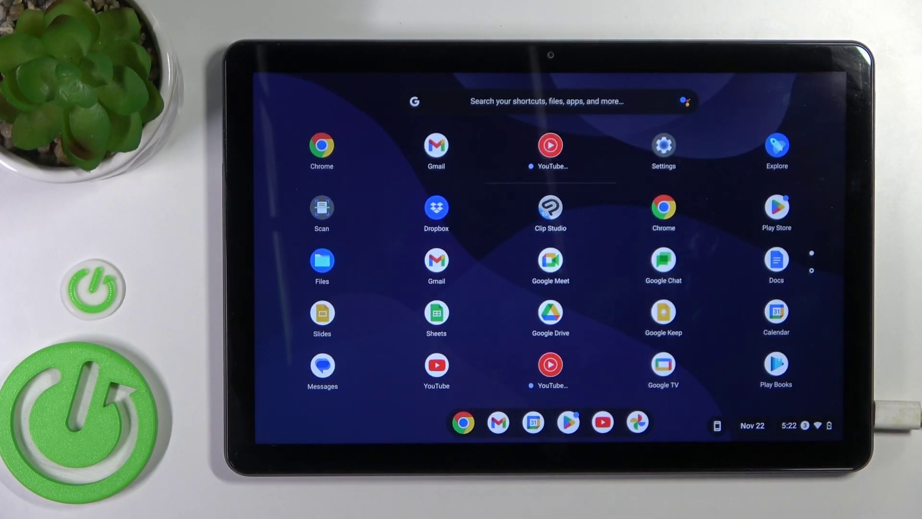